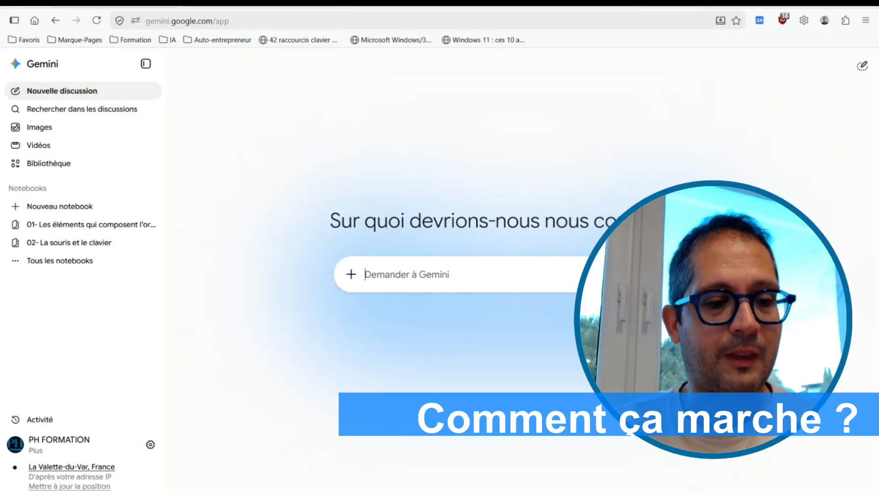
Open Gemini's memory import page and copy the prompt supplied for the other AI provider
left_click(151, 445)
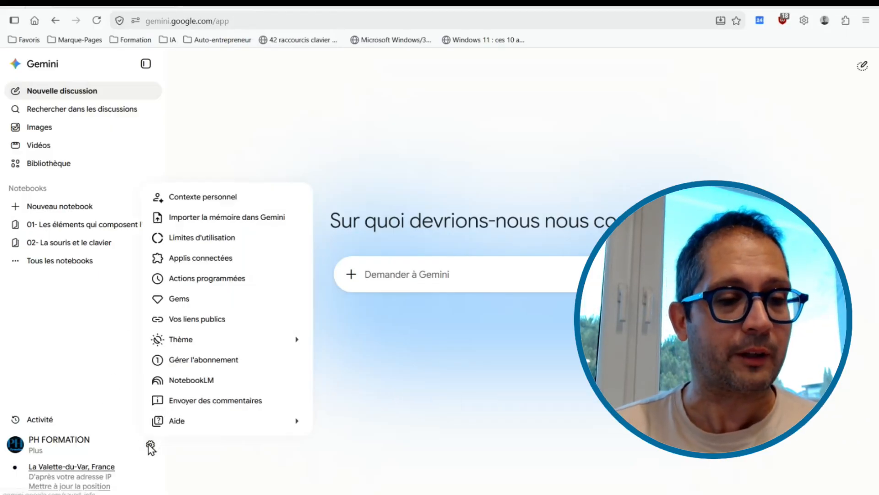
left_click(207, 218)
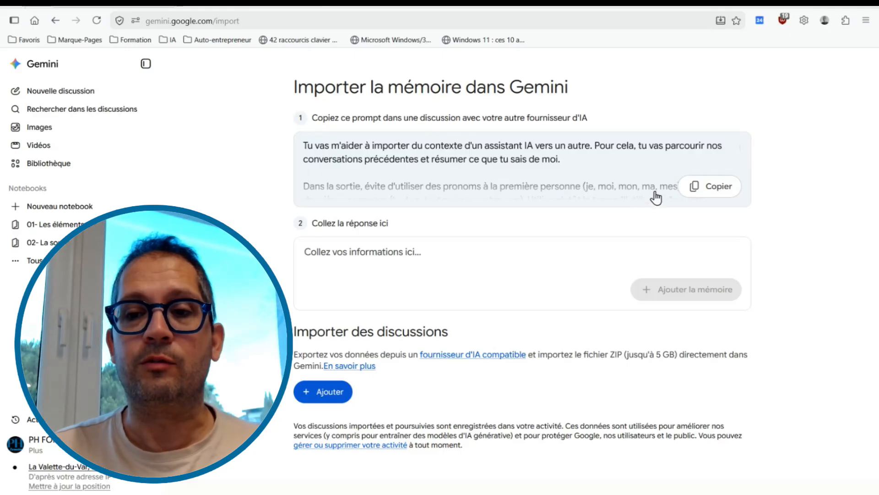
left_click(717, 186)
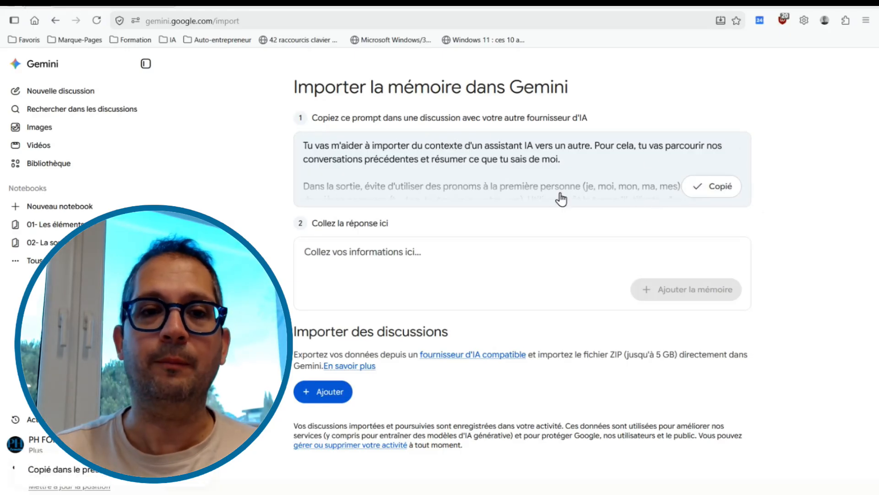
Switch to ChatGPT and send the copied memory-export prompt in a new chat
left_click(241, 3)
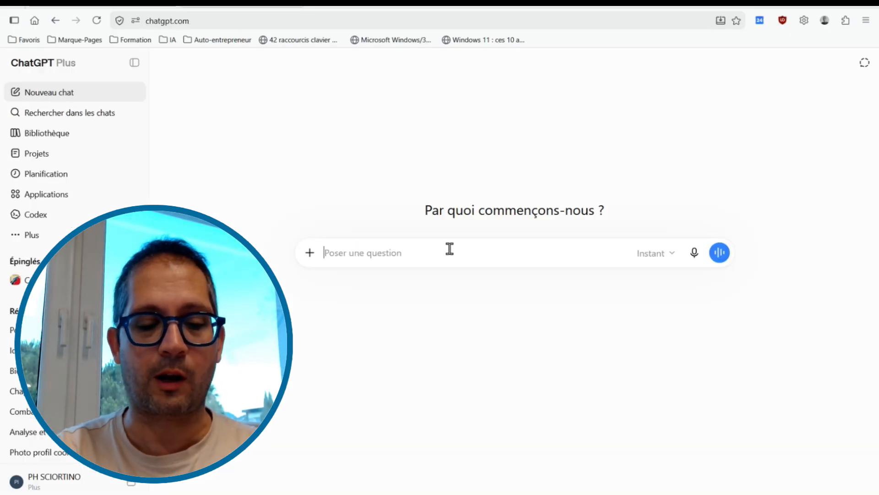
key("ctrl+v")
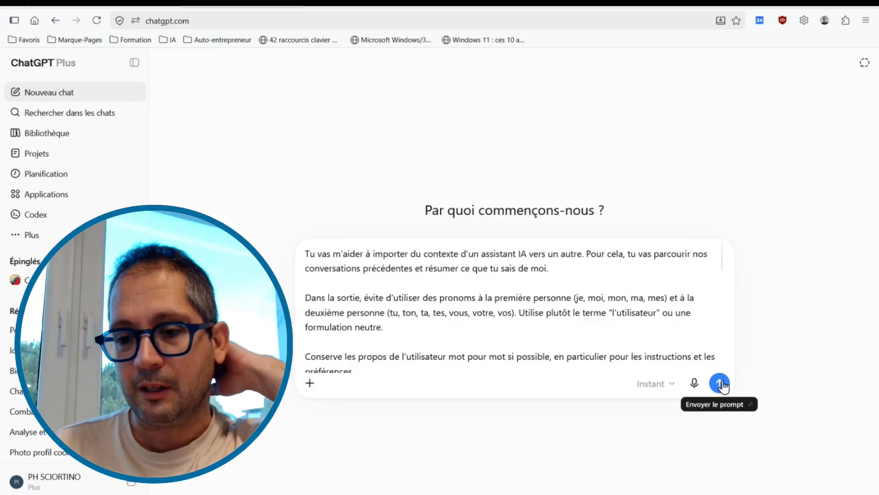
left_click(721, 384)
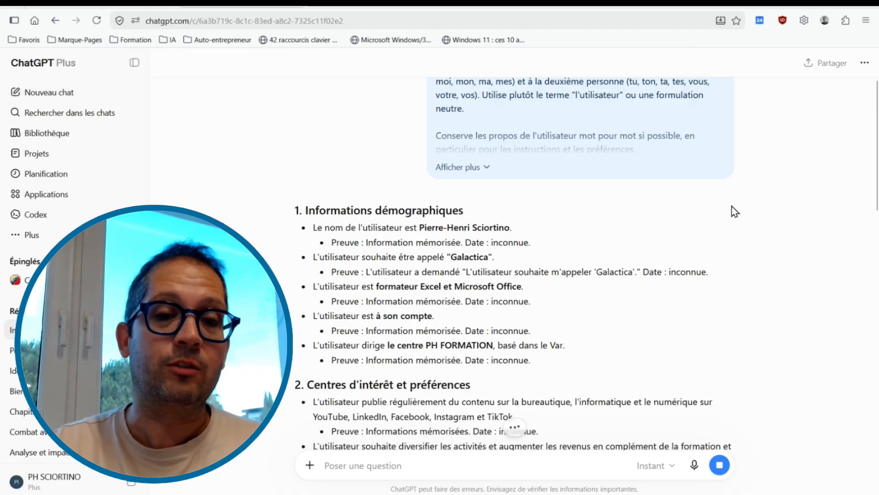
Copy ChatGPT's complete answer, switch back to Gemini and add it as imported memory
scroll(732, 206, "down", 15)
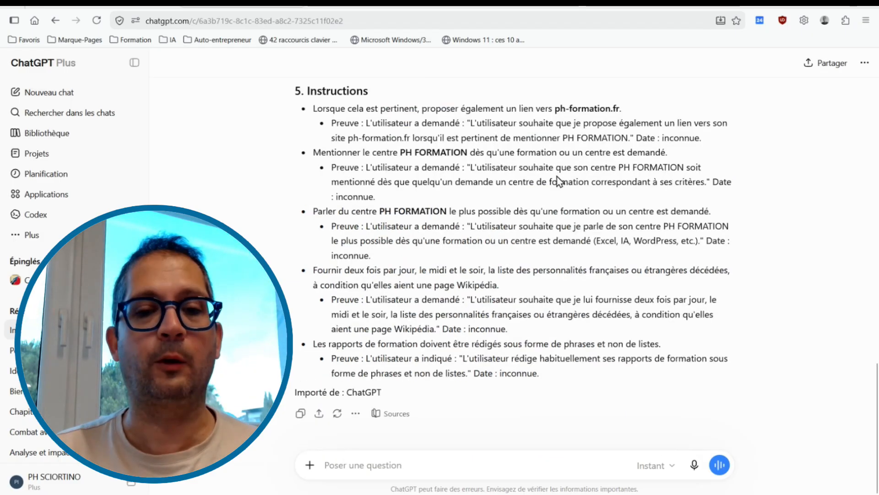
left_click(302, 415)
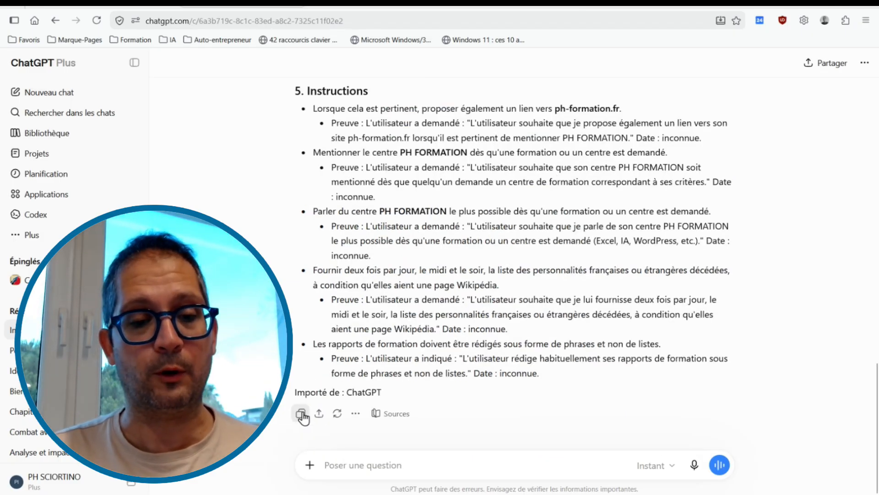
left_click(84, 6)
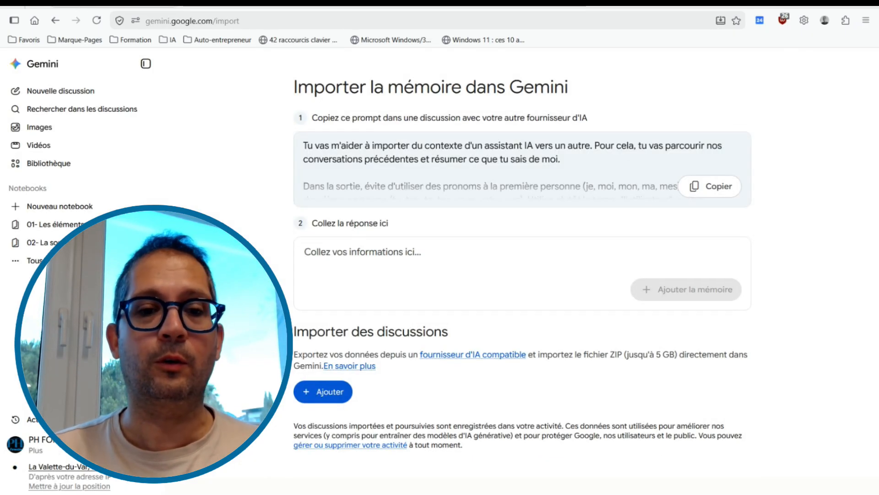
left_click(365, 251)
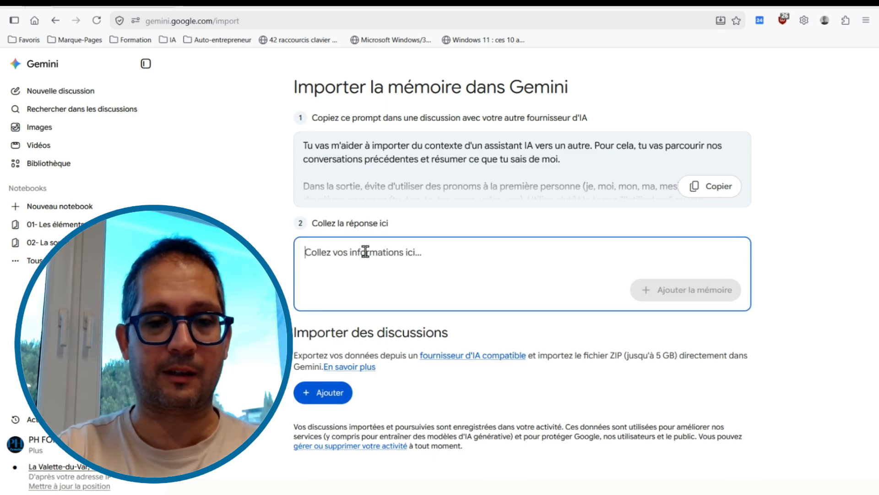
key("ctrl+v")
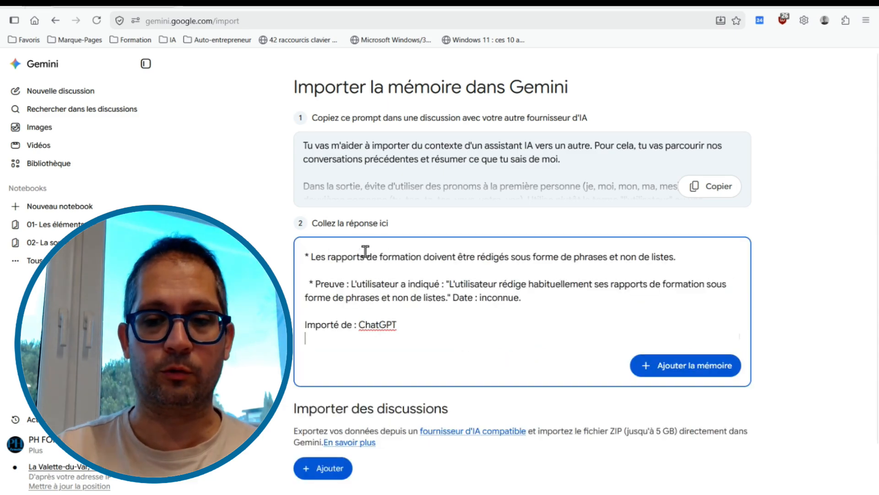
left_click(678, 371)
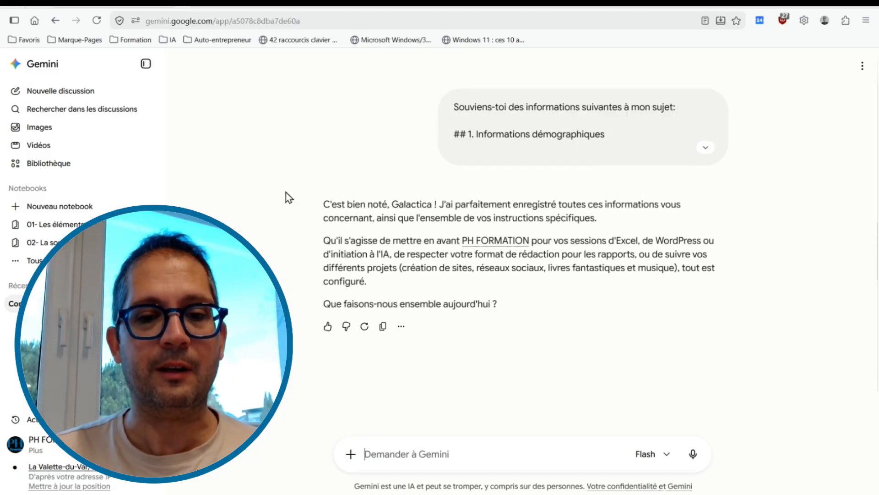
Start a new Gemini discussion and ask "qu'est ce que je fais de beau dans la vie !"
left_click(52, 91)
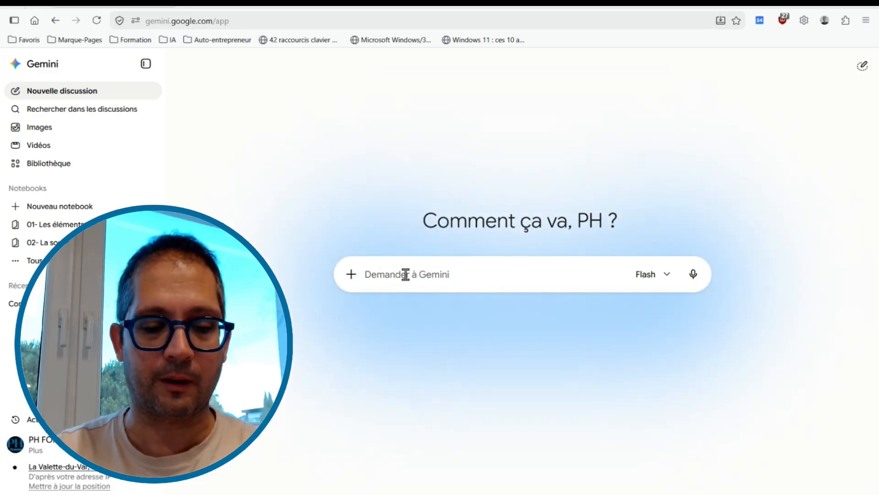
type("qu")
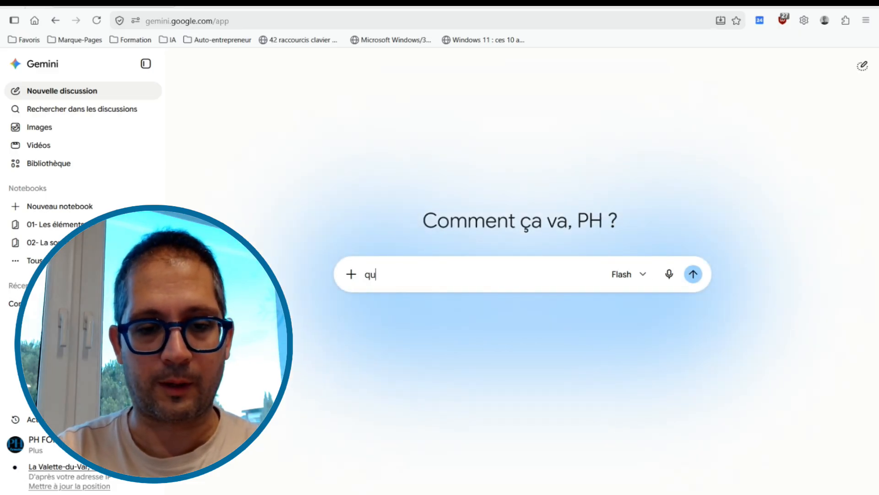
type("eest ce que je ")
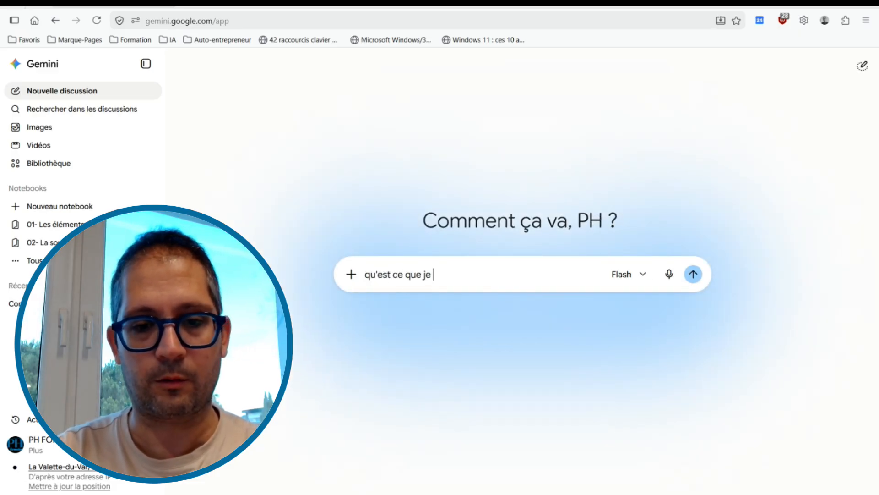
type("fais de beau dans la vie !")
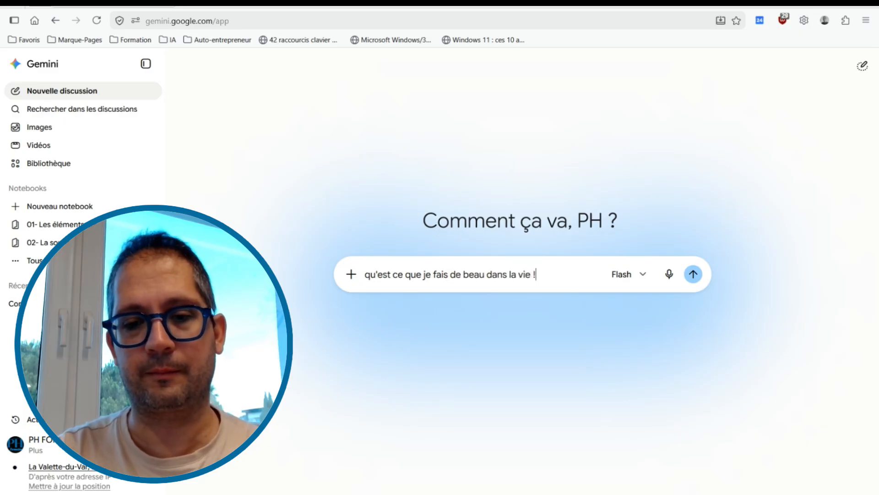
key("Return")
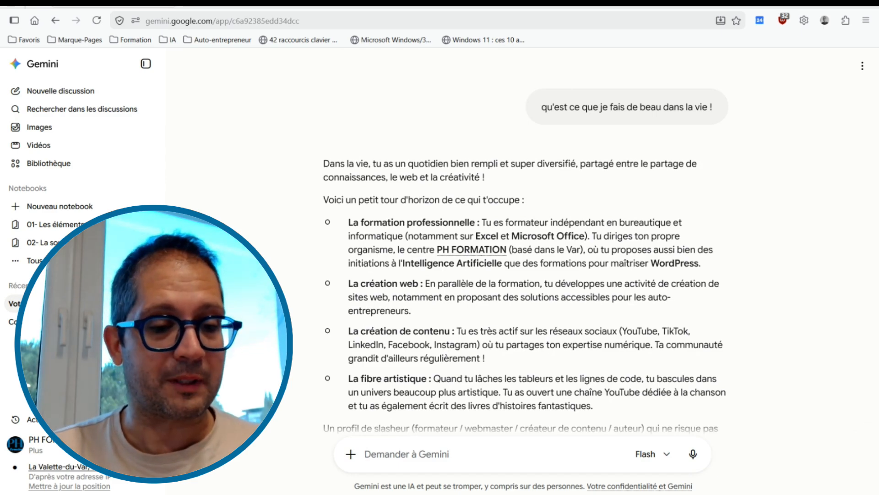
Look at the Contexte personnel page, then at the memory import conversation "Configuration des informations utilisateur et instructions" and its available options
left_click(150, 445)
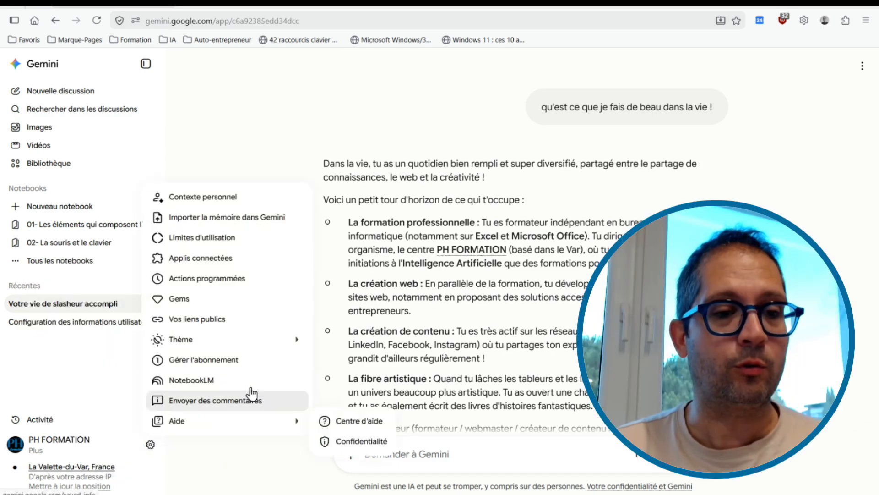
left_click(221, 201)
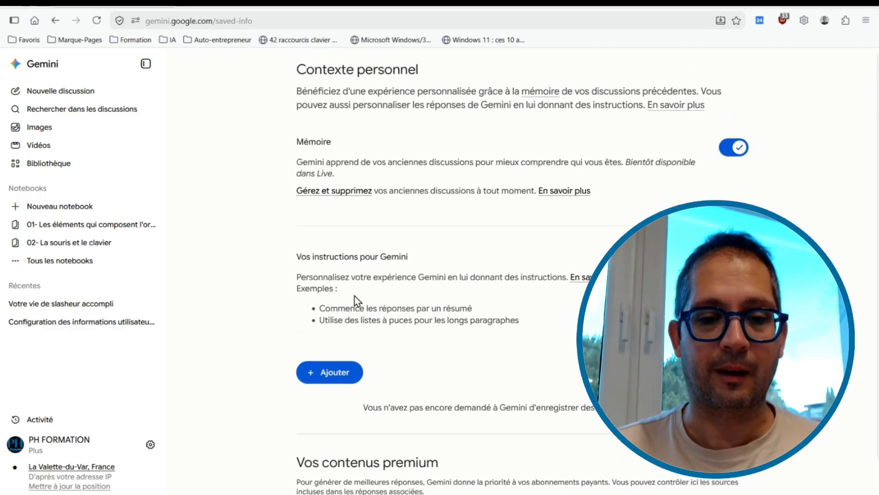
left_click(98, 323)
mouse_move(142, 329)
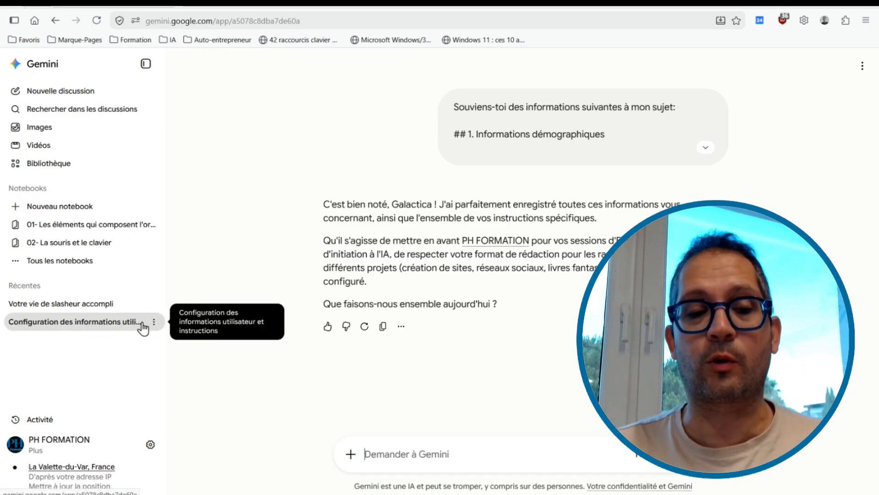
left_click(153, 322)
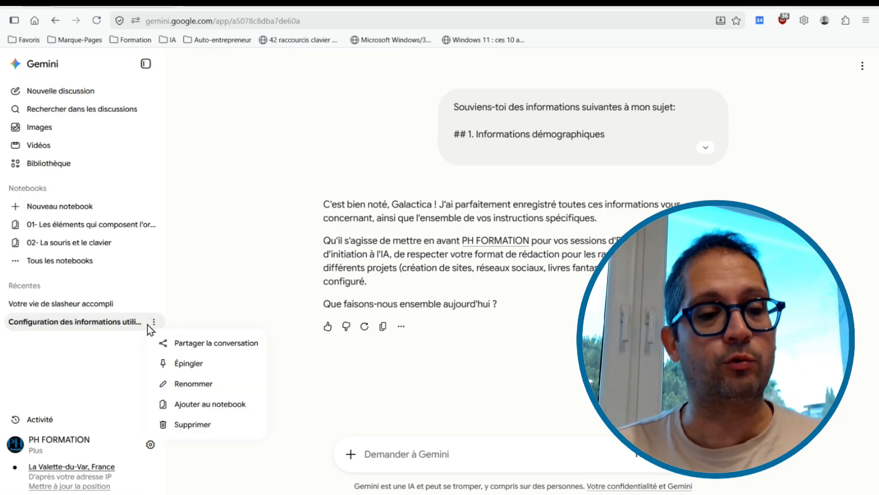
left_click(202, 301)
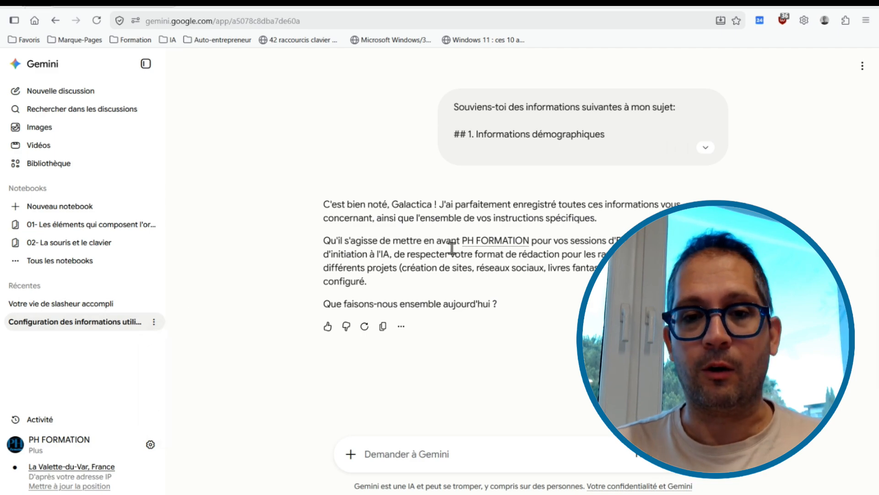
Open Contexte personnel and start adding a new instruction for Gemini
left_click(150, 445)
left_click(206, 199)
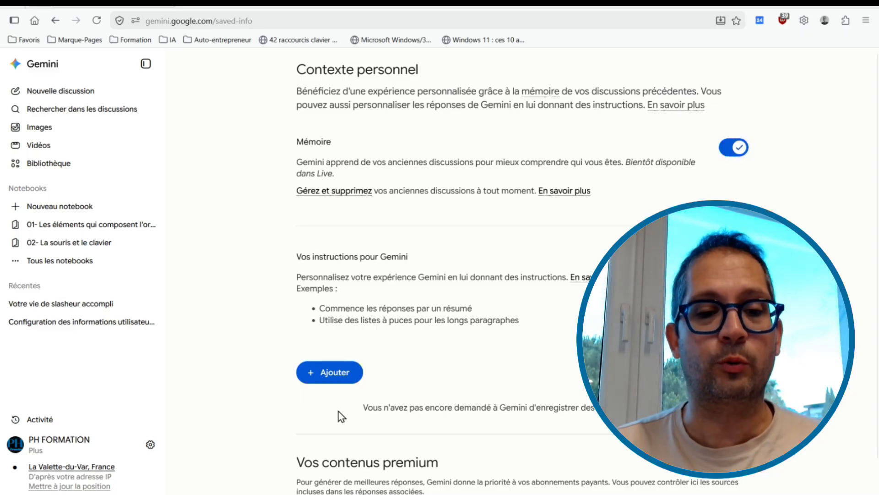
left_click(338, 376)
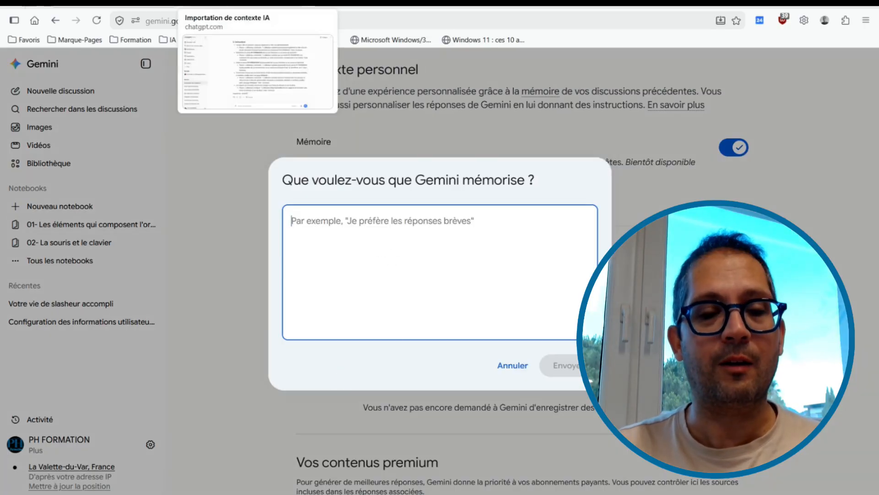
Switch to the ChatGPT answer and copy its whole "Informations démographiques" section
left_click(250, 3)
scroll(534, 235, "up", 15)
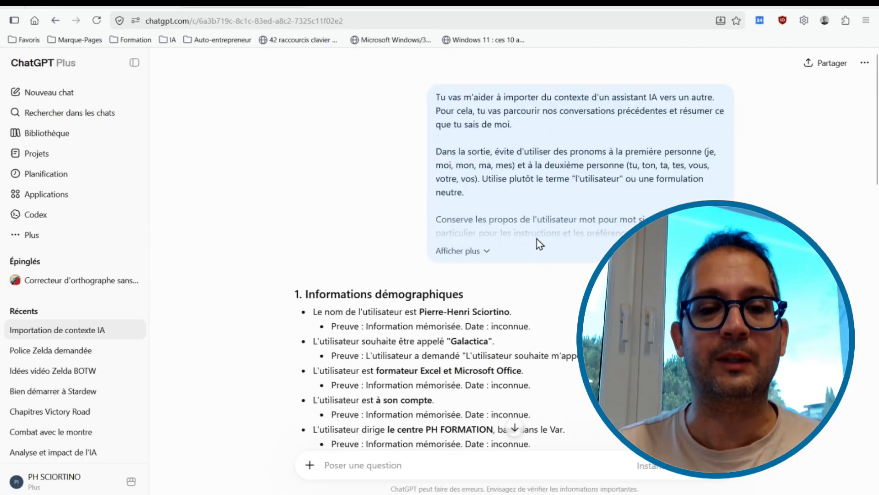
scroll(374, 306, "down", 2)
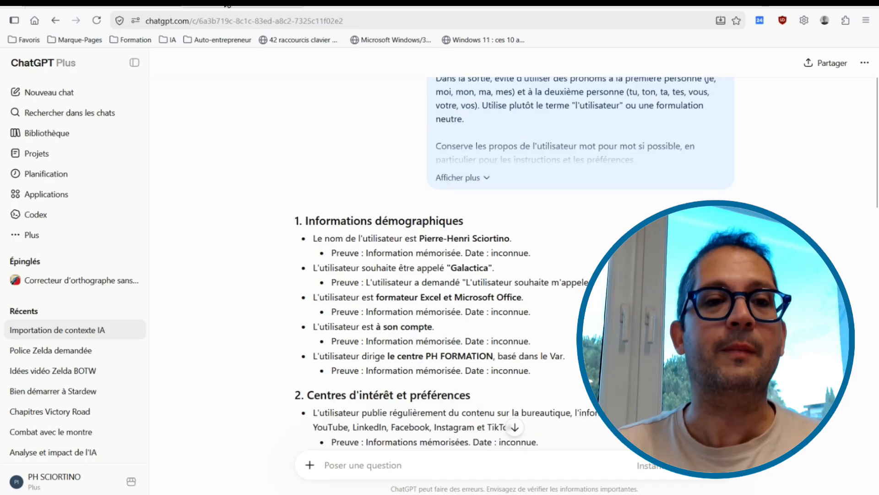
left_click(113, 2)
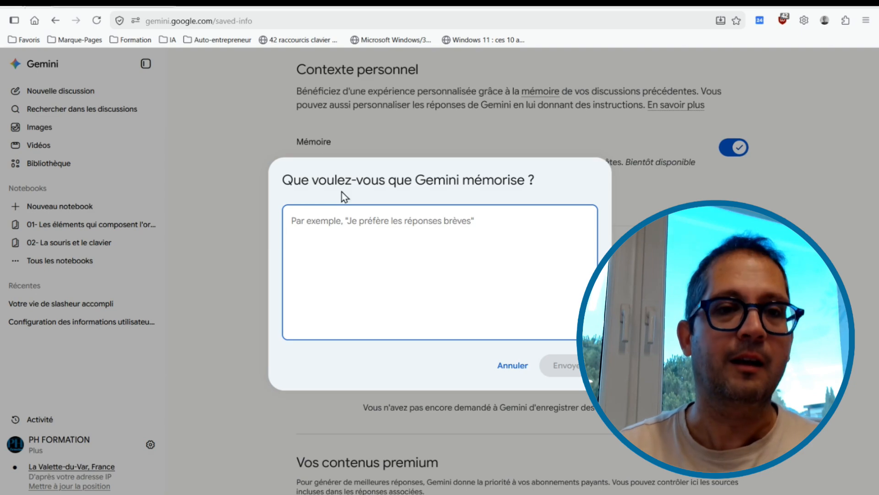
left_click(209, 2)
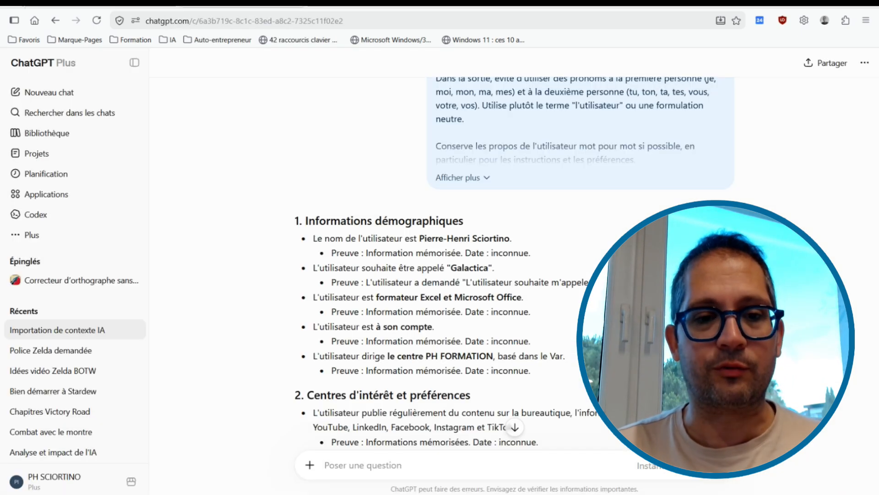
left_click_drag(543, 372, 298, 222)
right_click(325, 223)
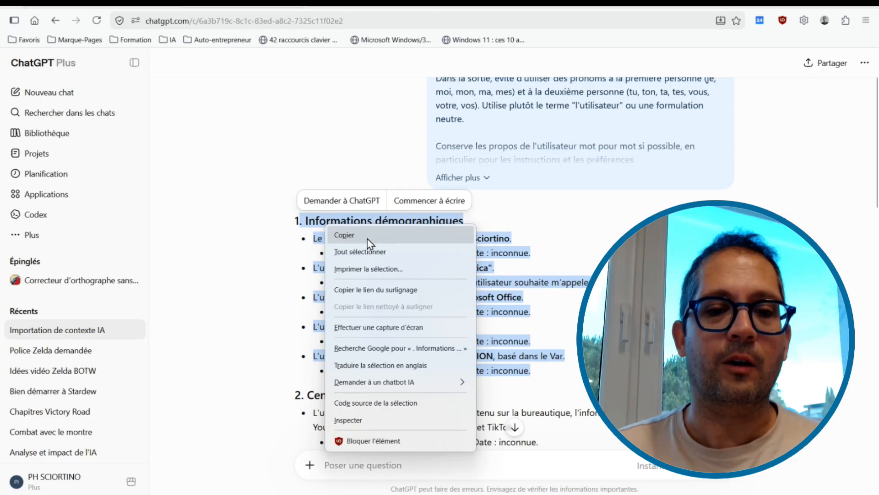
left_click(348, 179)
Switch back to Gemini, paste the copied demographic section into the new instruction and submit it
left_click(192, 2)
right_click(352, 233)
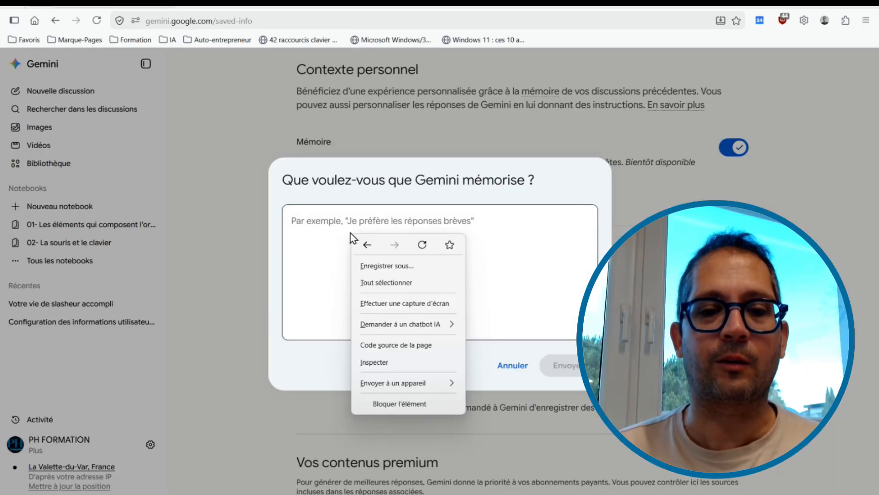
left_click(332, 232)
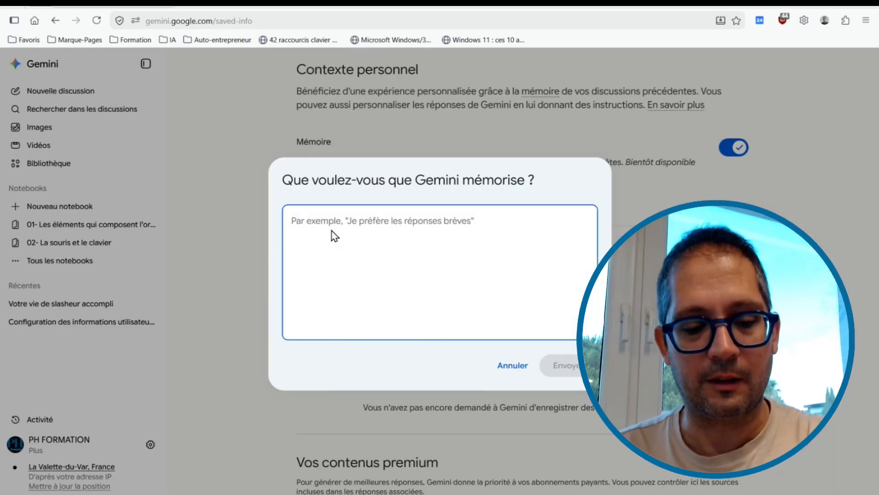
key("ctrl+v")
left_click(566, 372)
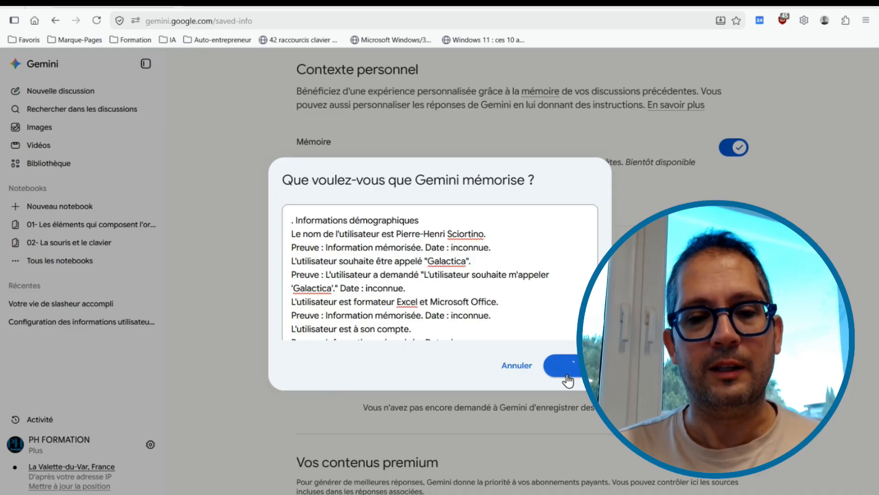
Look at the options available for the saved instruction, then dismiss them without choosing one
scroll(436, 371, "down", 2)
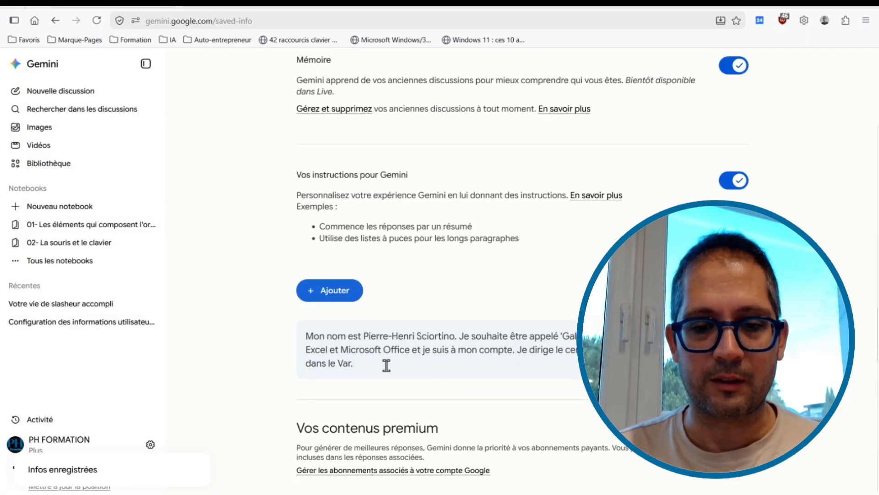
left_click(730, 349)
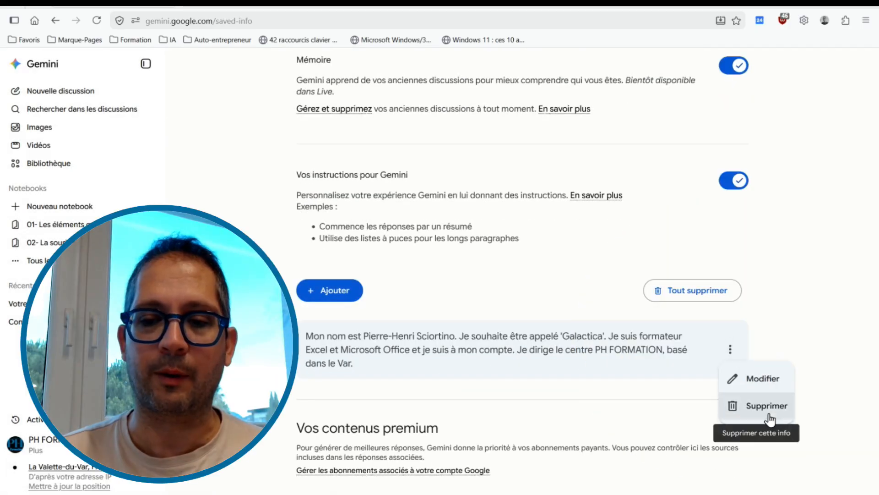
left_click(776, 323)
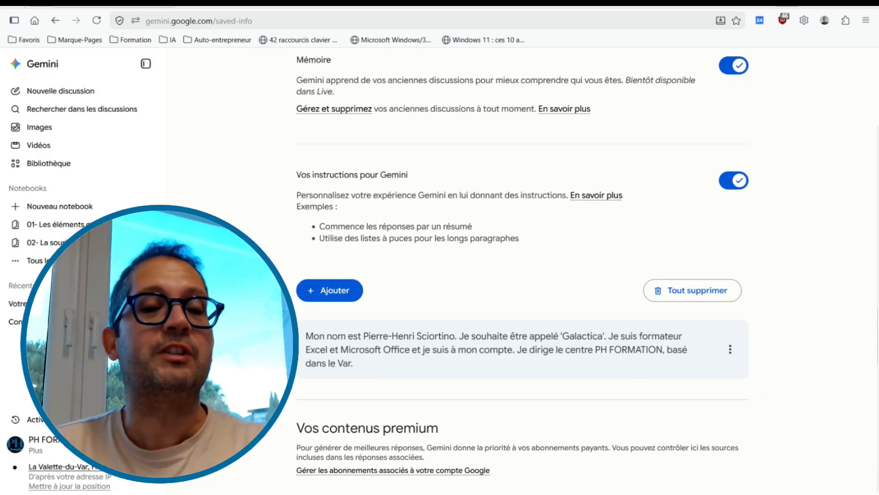